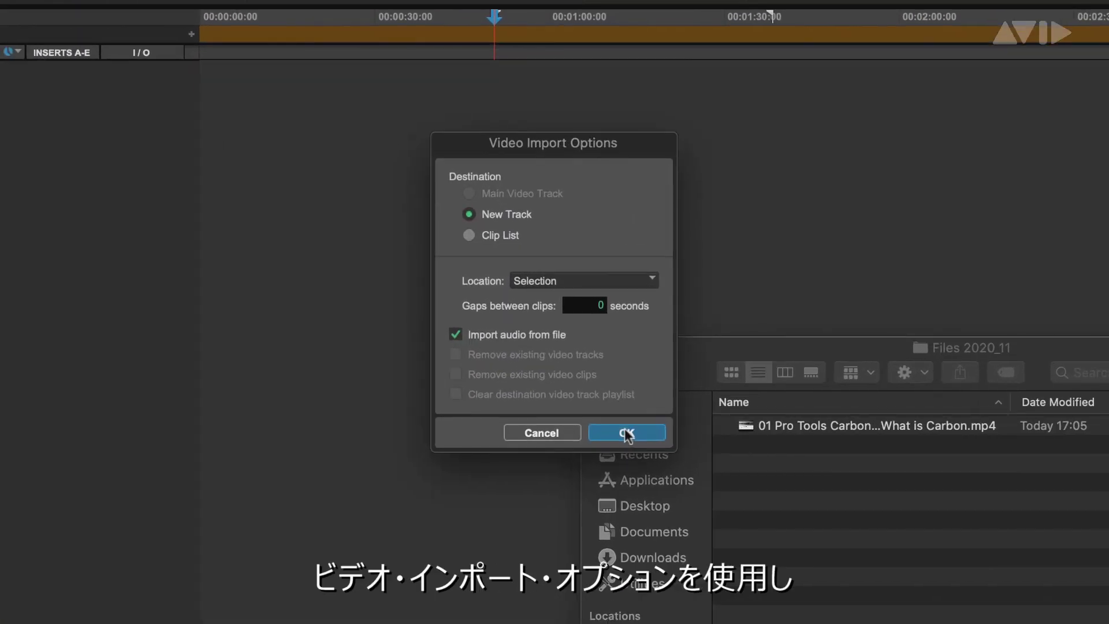
Step: Import the Carbon MP4 with its audio, then add iPhone recording.m4a as a taller audio track
left_click(627, 434)
left_click(894, 564)
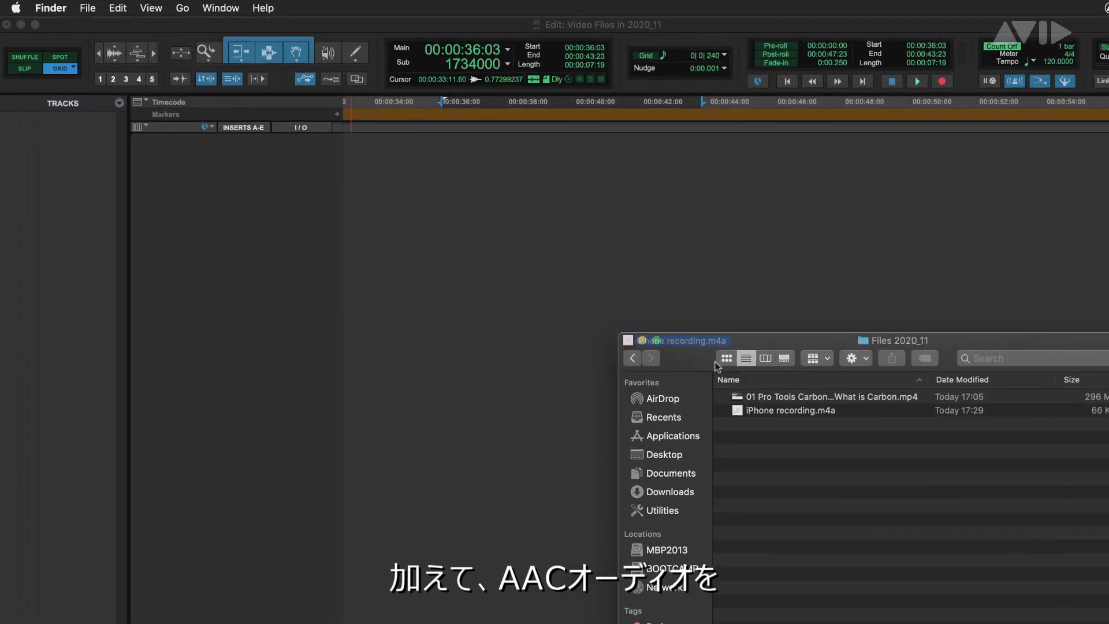
left_click_drag(710, 370, 400, 196)
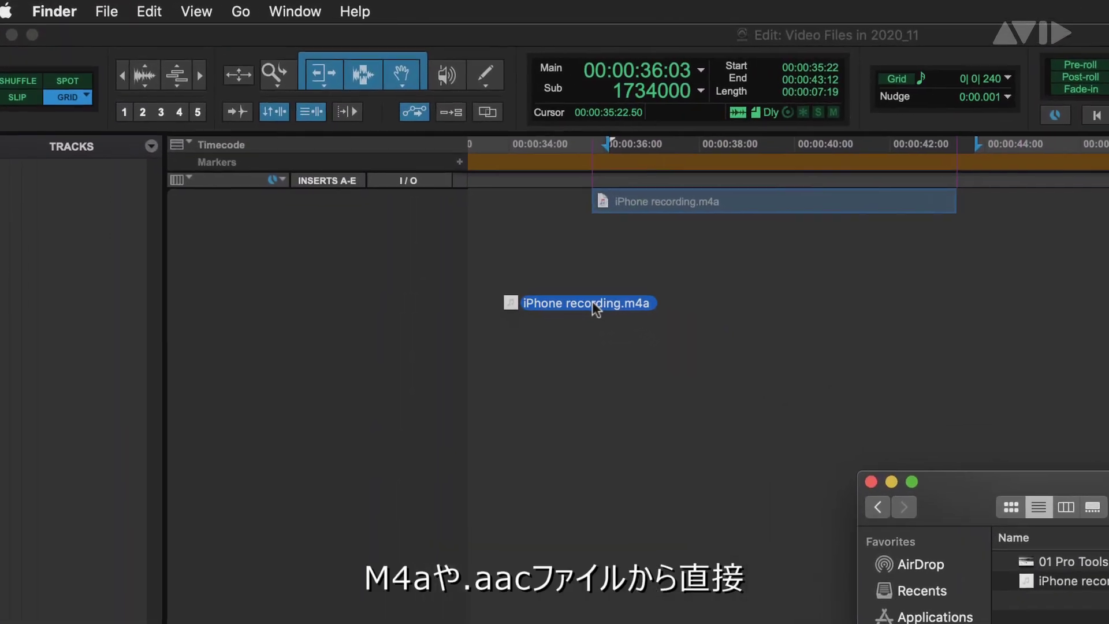
left_click_drag(595, 309, 600, 310)
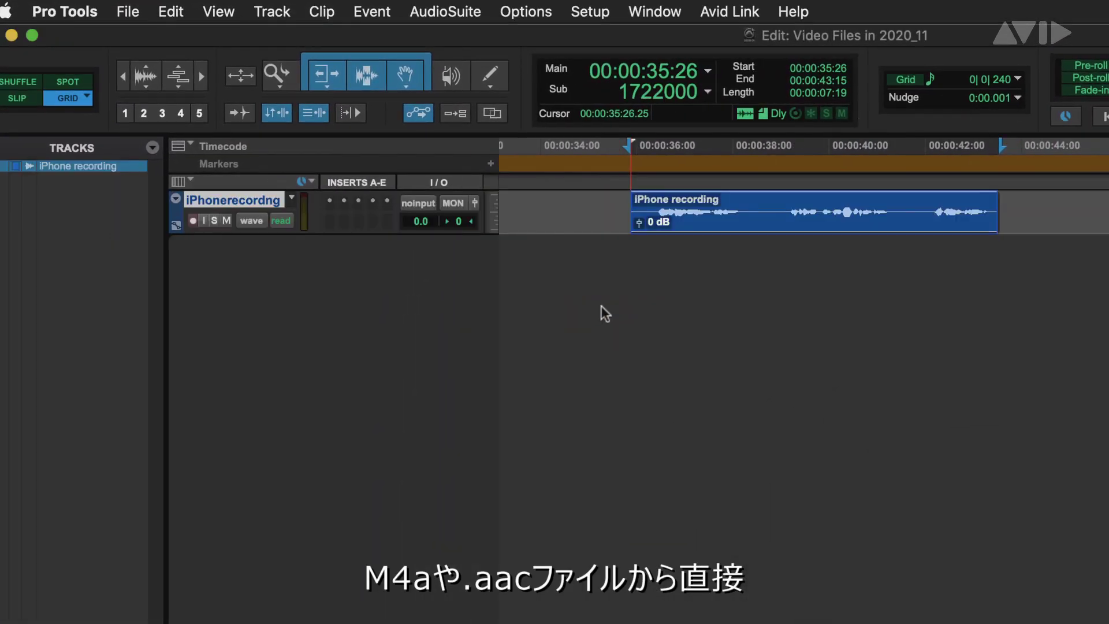
key("ctrl+Up")
key("ctrl+Up")
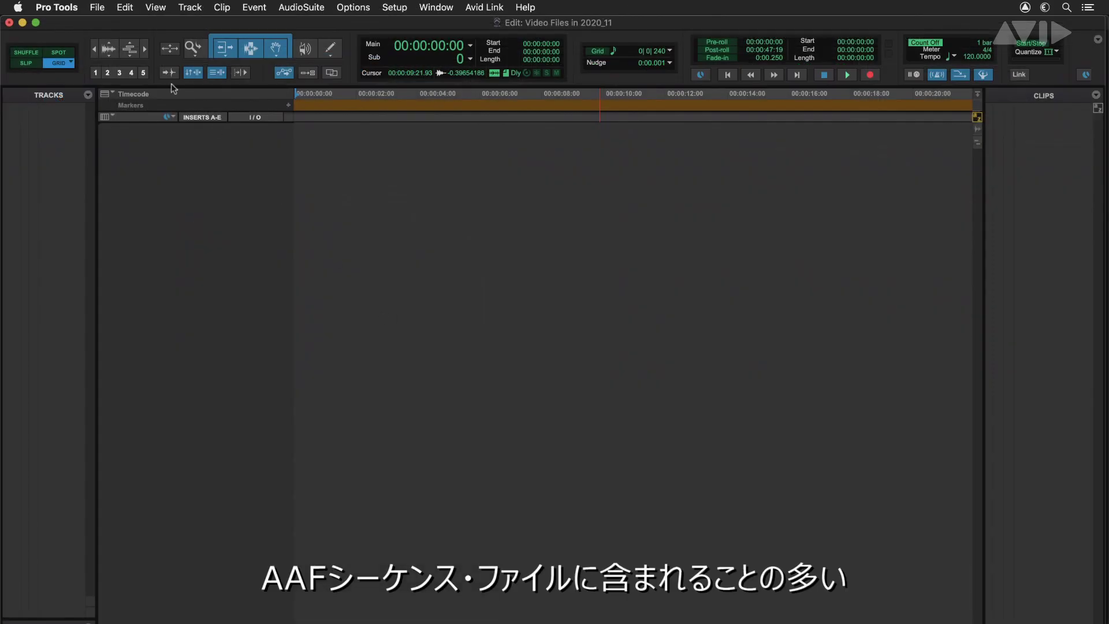
Step: Import MPEG_XDCAM-HD_colorbar.mxf onto a new video track with all 16 of its audio tracks
left_click(98, 8)
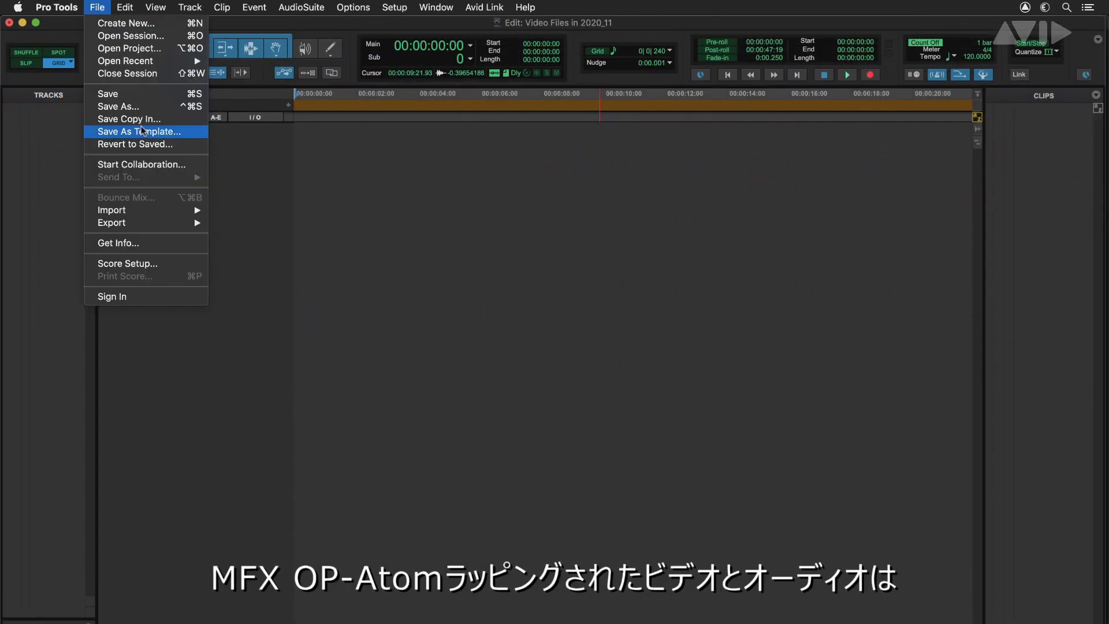
mouse_move(171, 210)
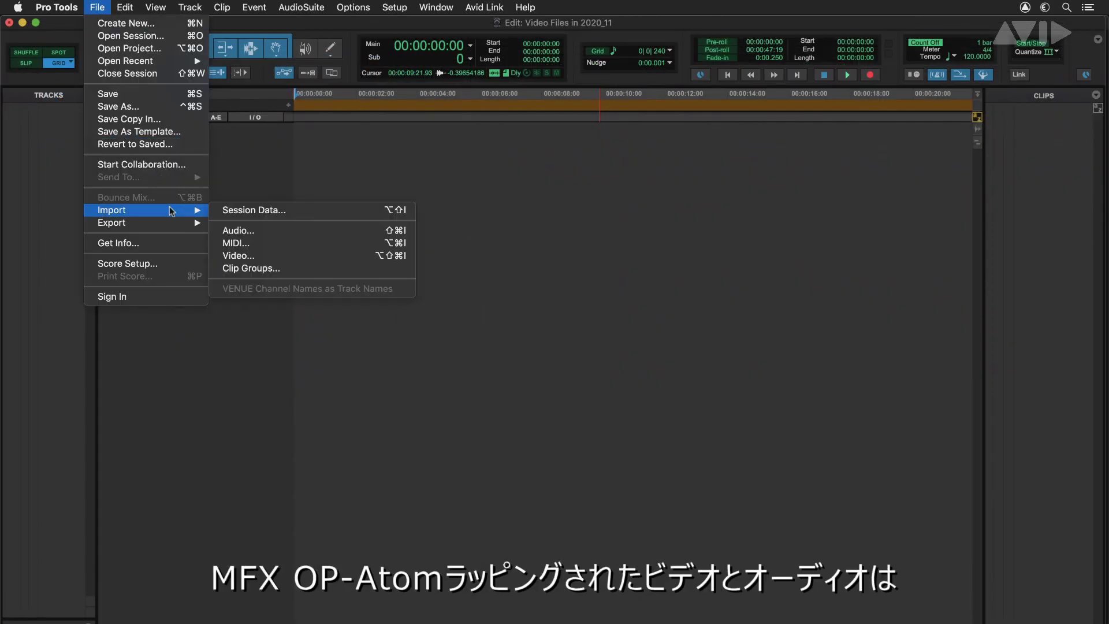
left_click(255, 256)
left_click(408, 185)
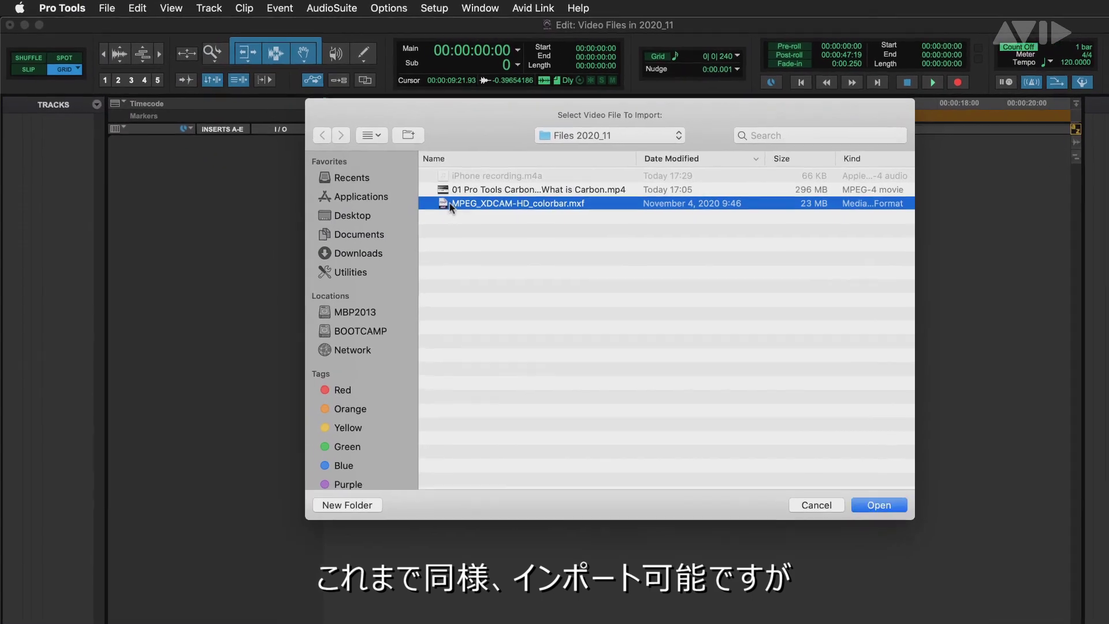
left_click(876, 506)
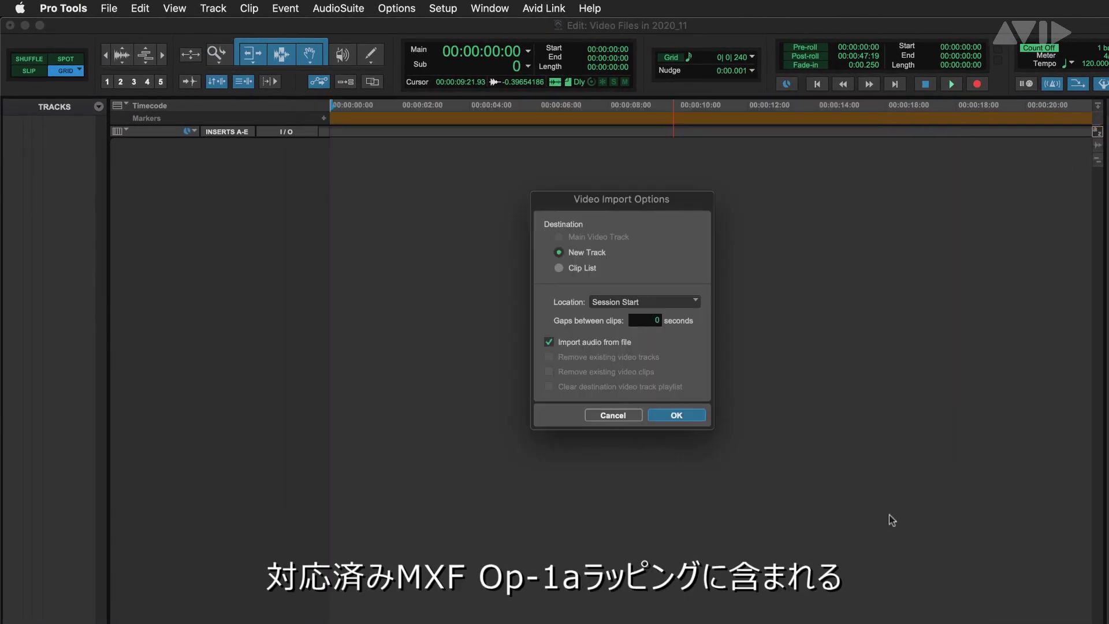
left_click(687, 415)
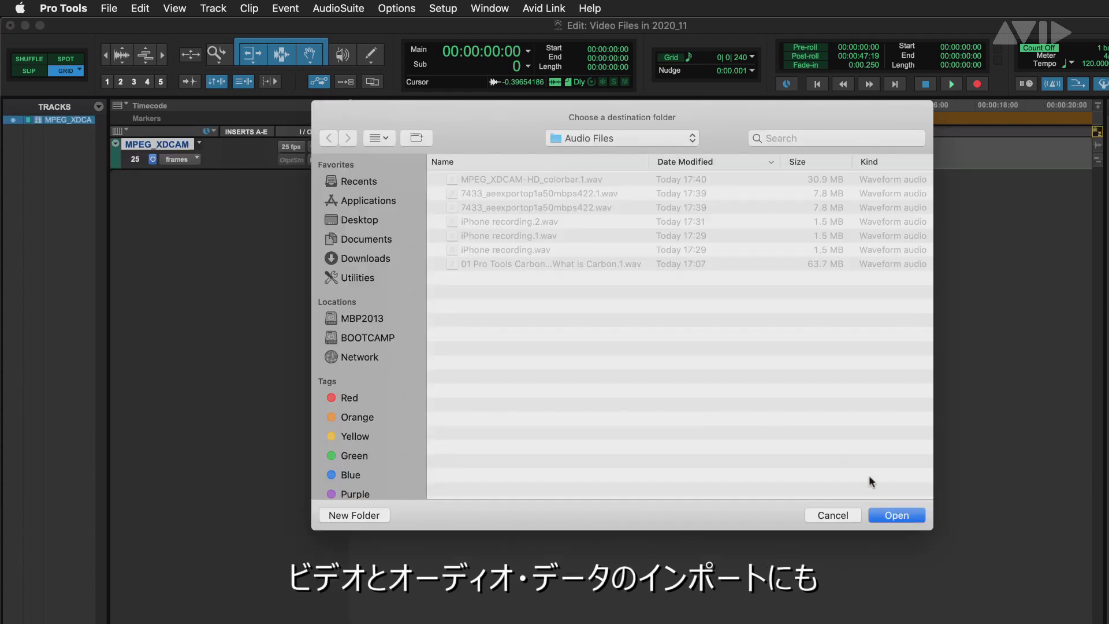
left_click(902, 515)
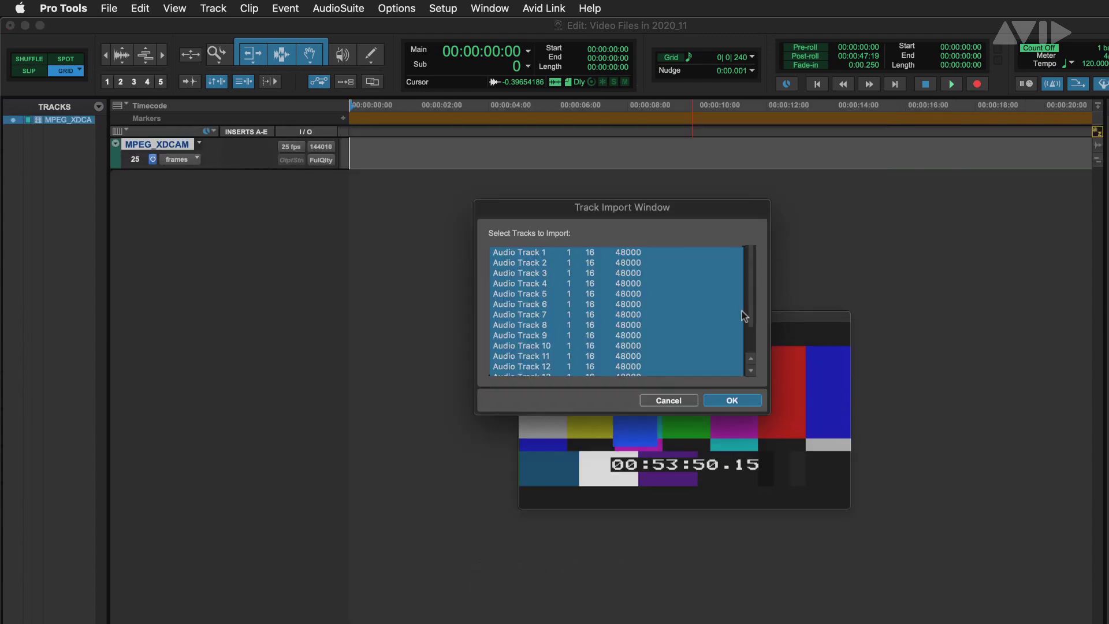
scroll(746, 316, "down", 3)
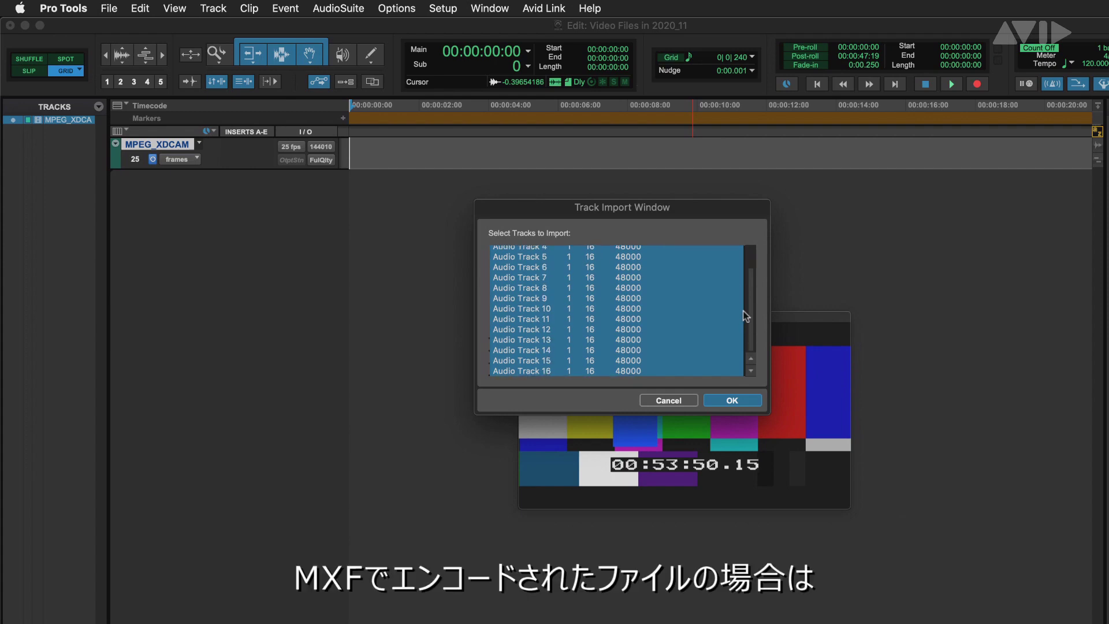
left_click(731, 401)
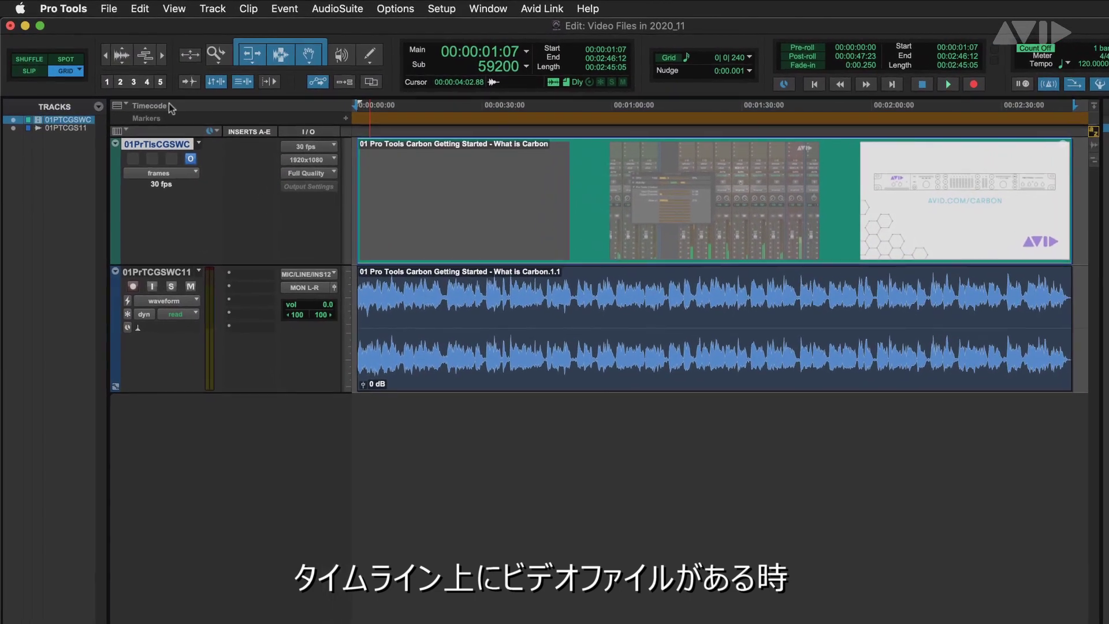
Step: Open Bounce Mix and set the file type to MOV (Public Beta)
left_click(109, 9)
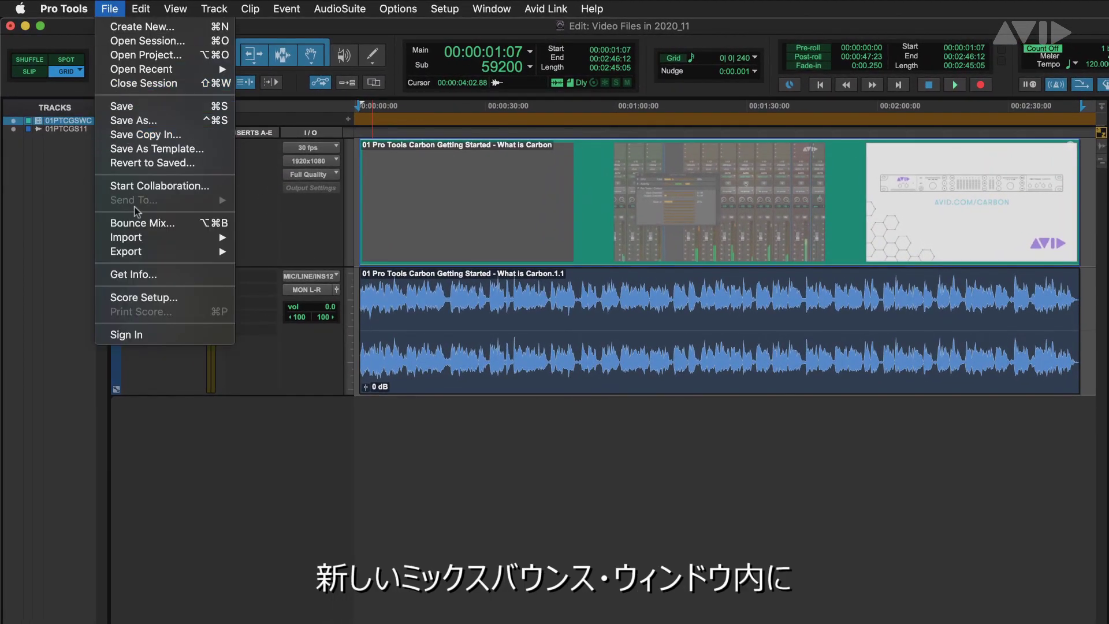
left_click(136, 223)
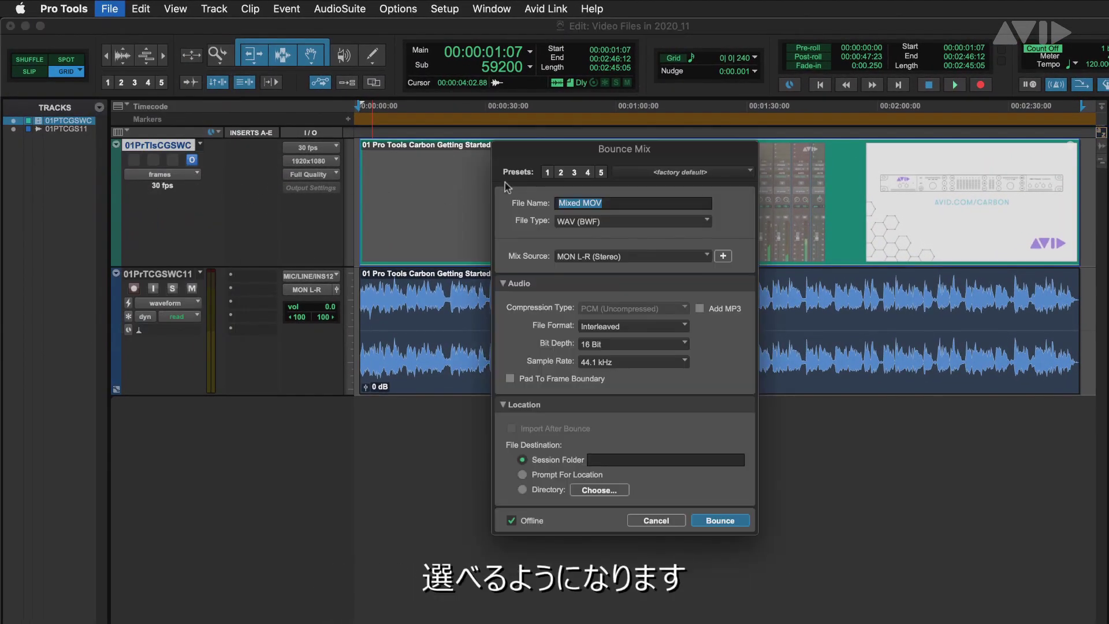
left_click(611, 221)
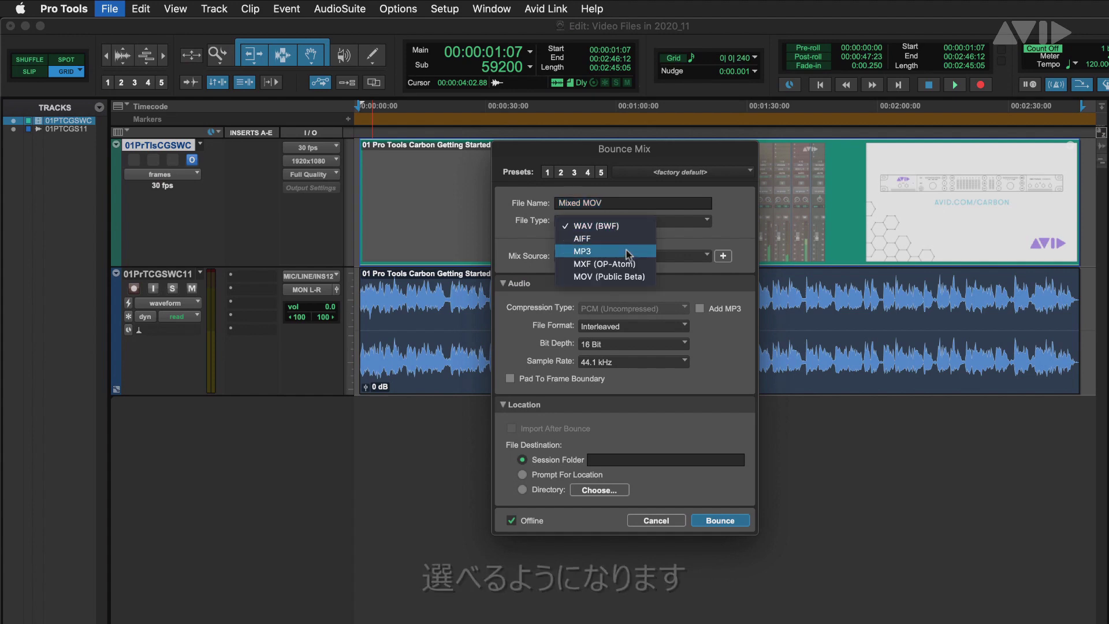
left_click(649, 278)
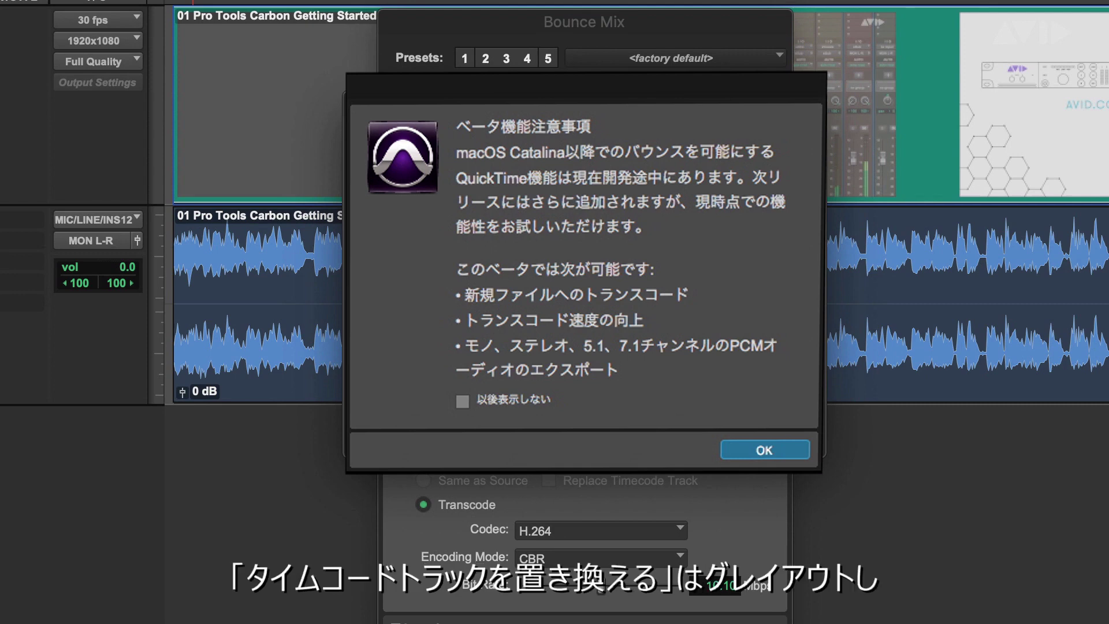
Step: Dismiss the beta notice and try the DNxHD and Apple ProRes LT video codecs
left_click(768, 450)
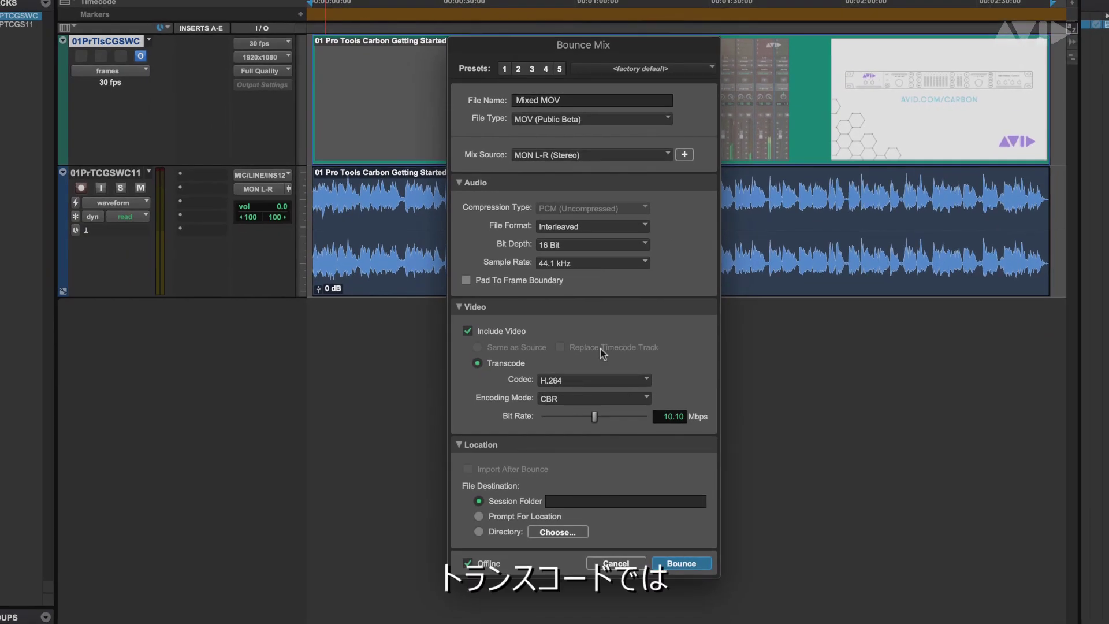
left_click(612, 382)
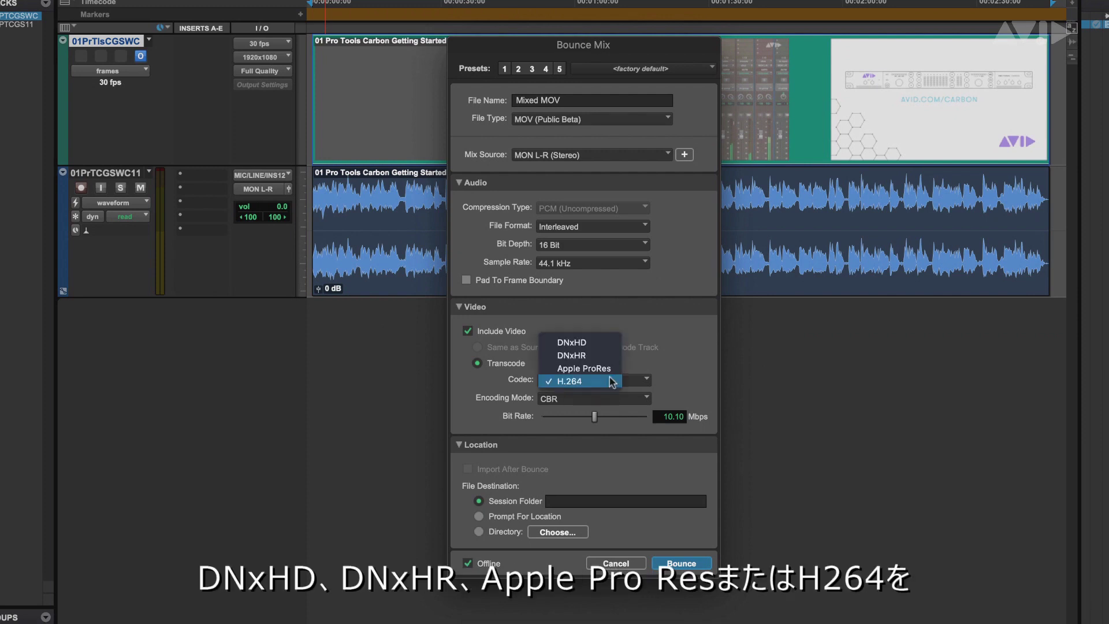
left_click(606, 347)
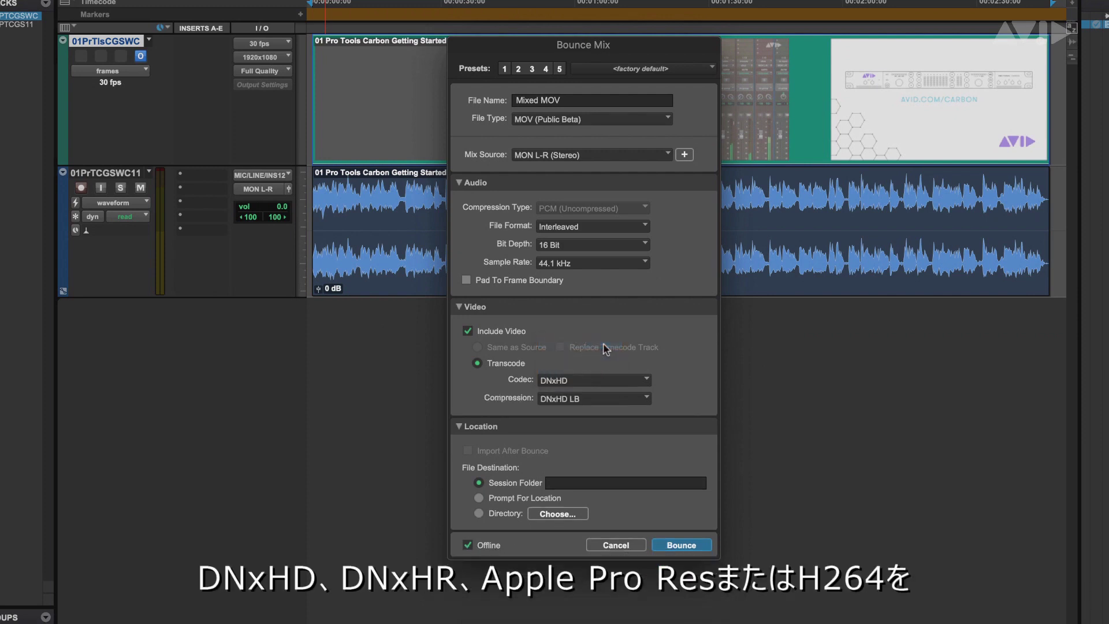
left_click(596, 398)
left_click(595, 403)
left_click(601, 380)
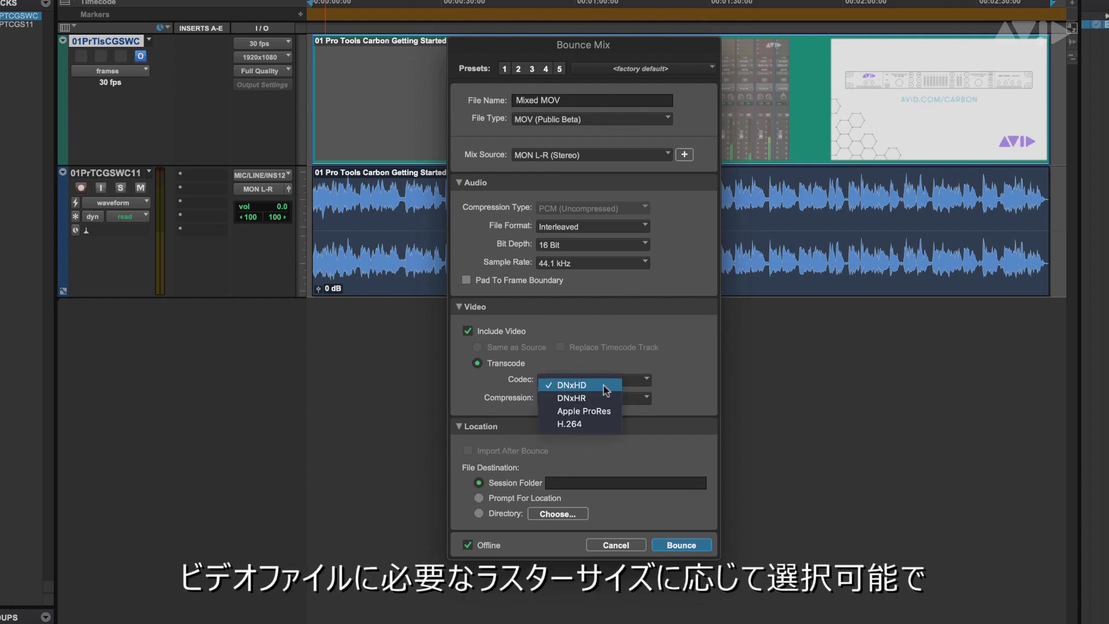
left_click(595, 421)
left_click(601, 398)
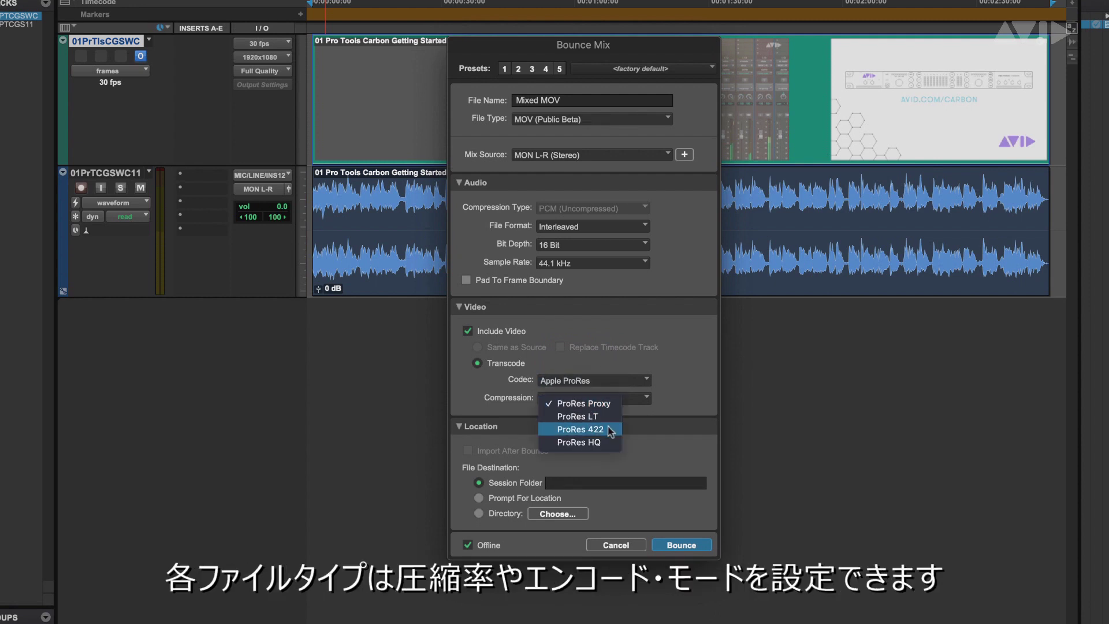
left_click(606, 418)
Step: Set the codec to H.264 with CBR encoding and bounce the mix as Mixed MOV
left_click(606, 381)
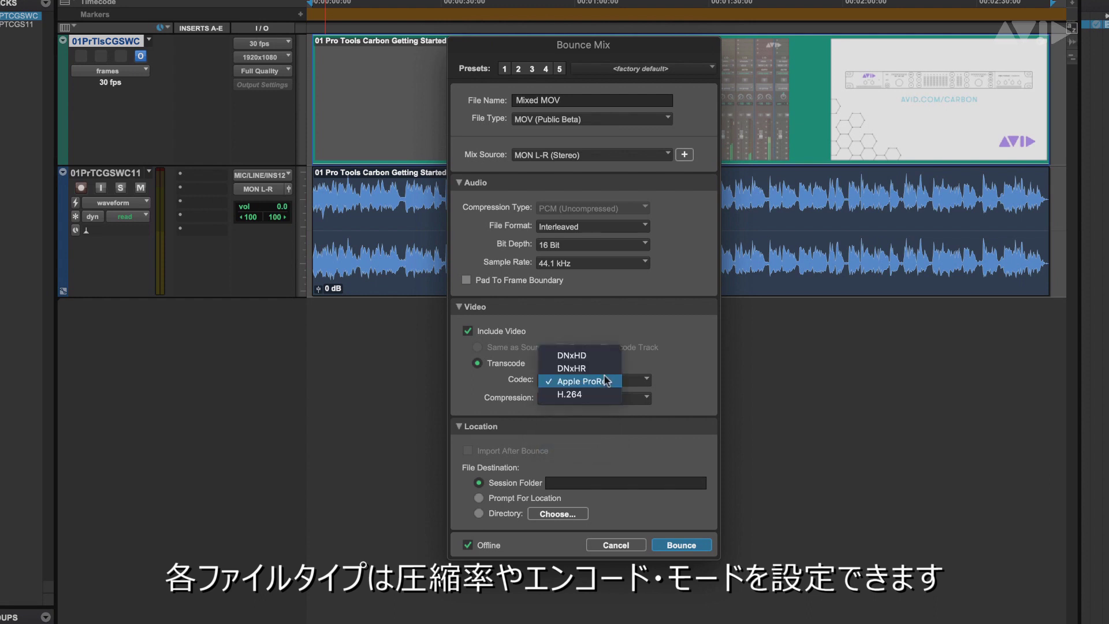
key("Escape")
left_click(601, 401)
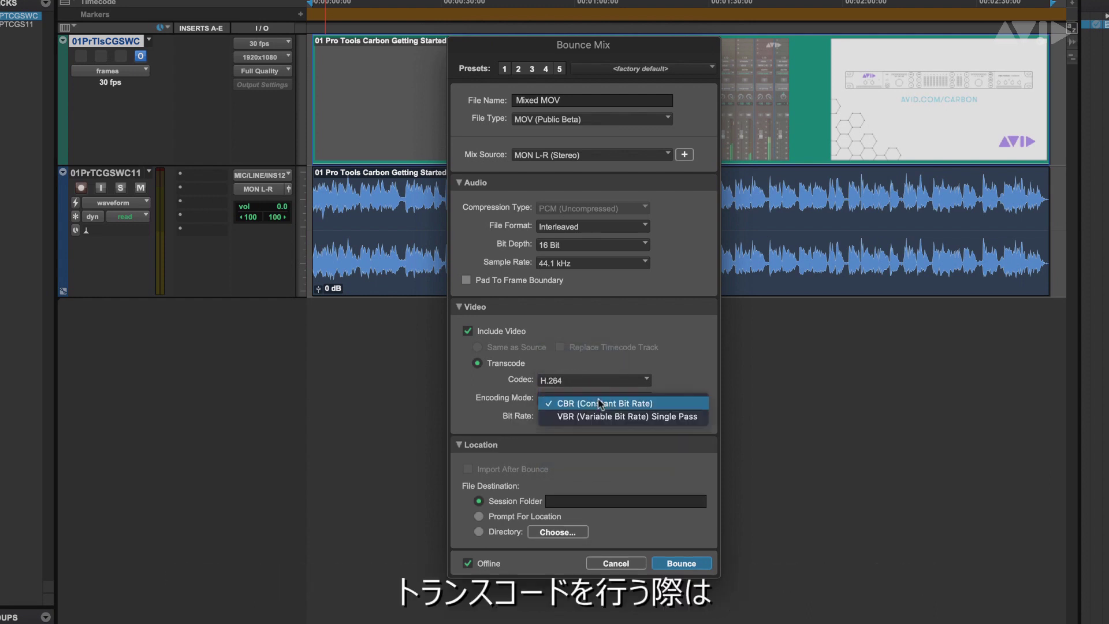
left_click(700, 392)
left_click(682, 563)
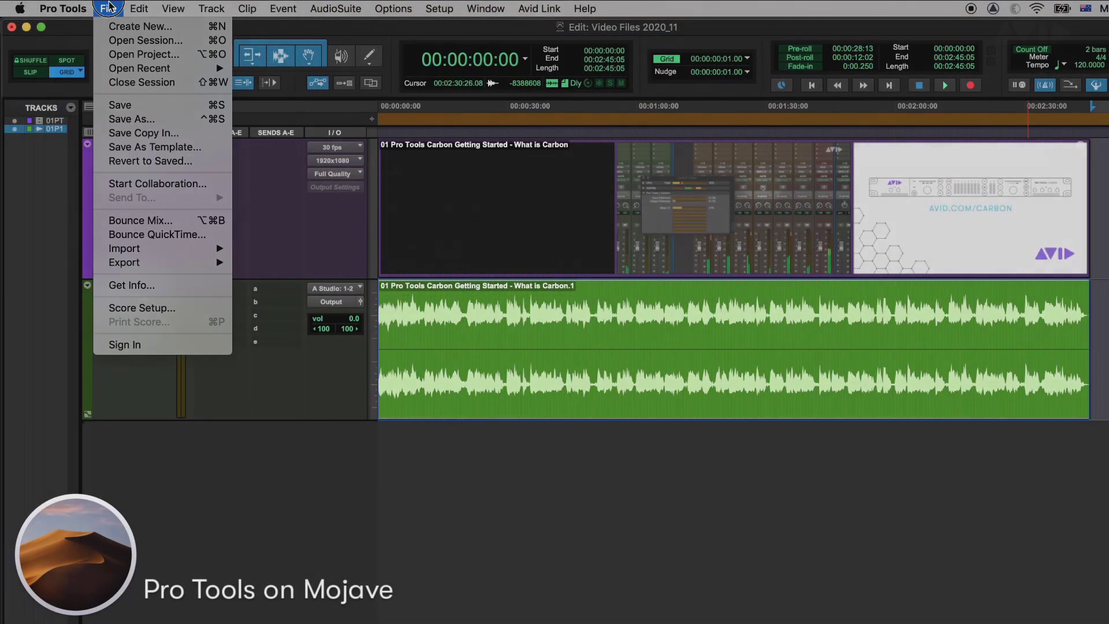
Step: Review the Bounce Mix file types, cancel, and bring up the Bounce QuickTime settings instead
left_click(137, 221)
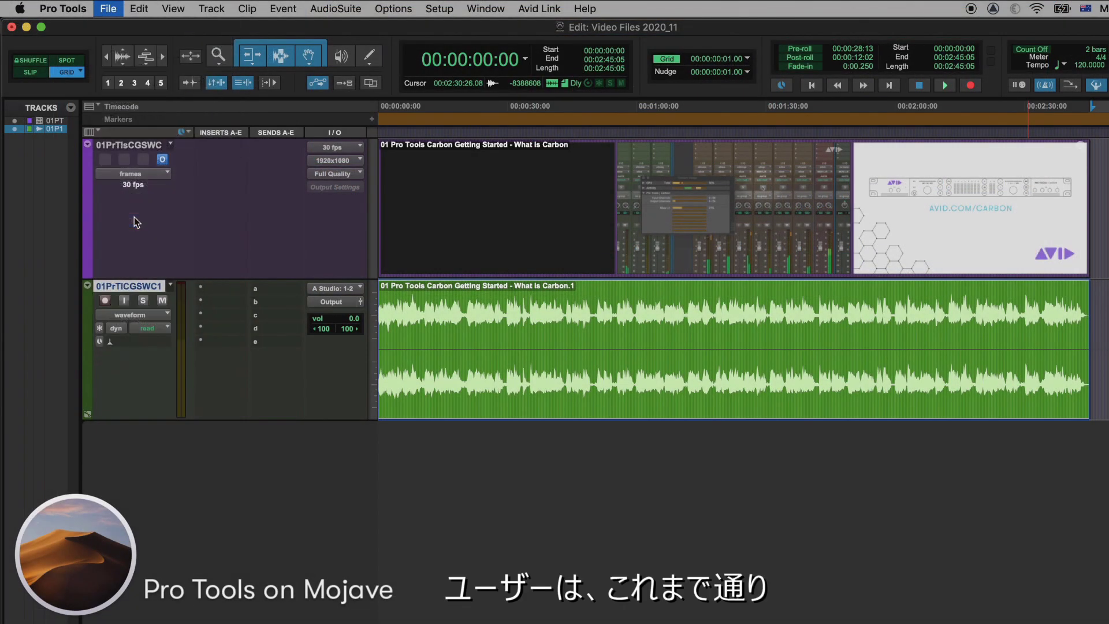
left_click(552, 222)
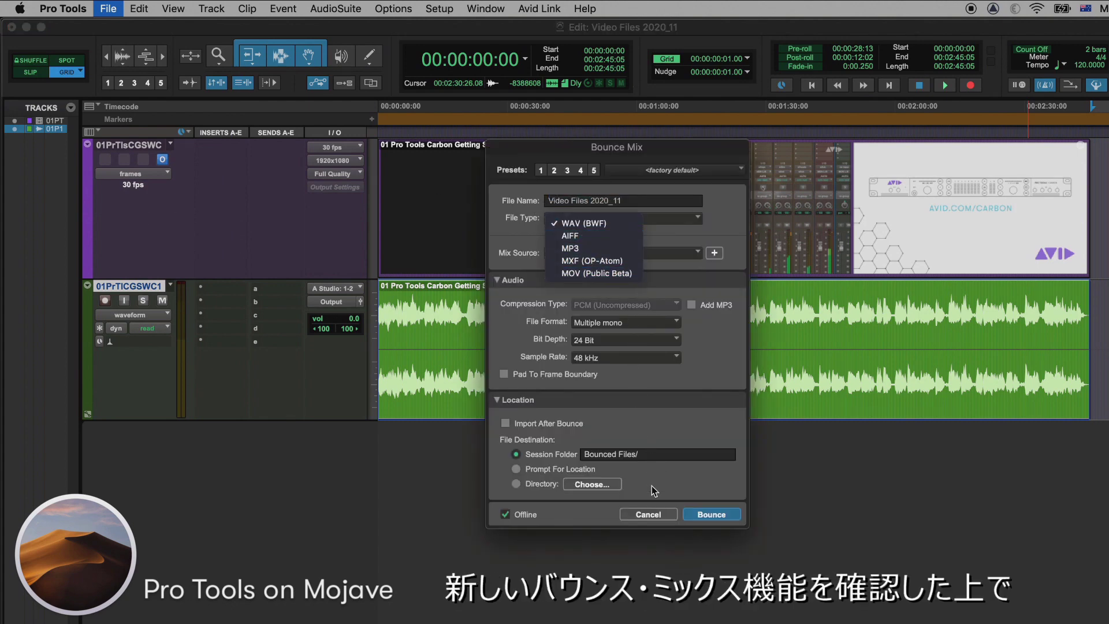
left_click(650, 514)
left_click(649, 514)
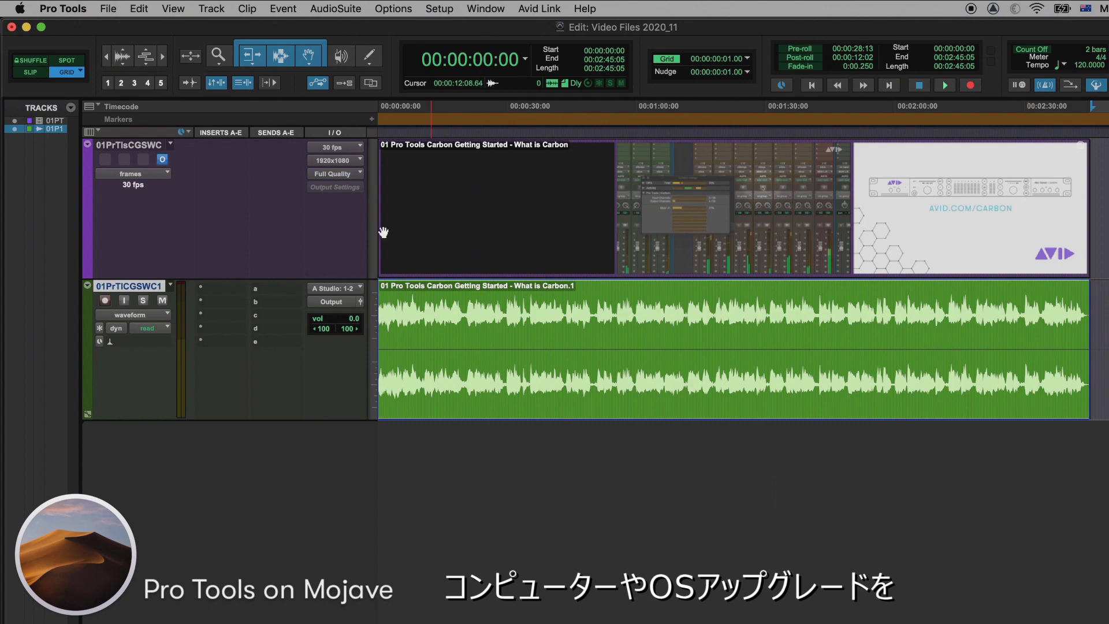
left_click(108, 8)
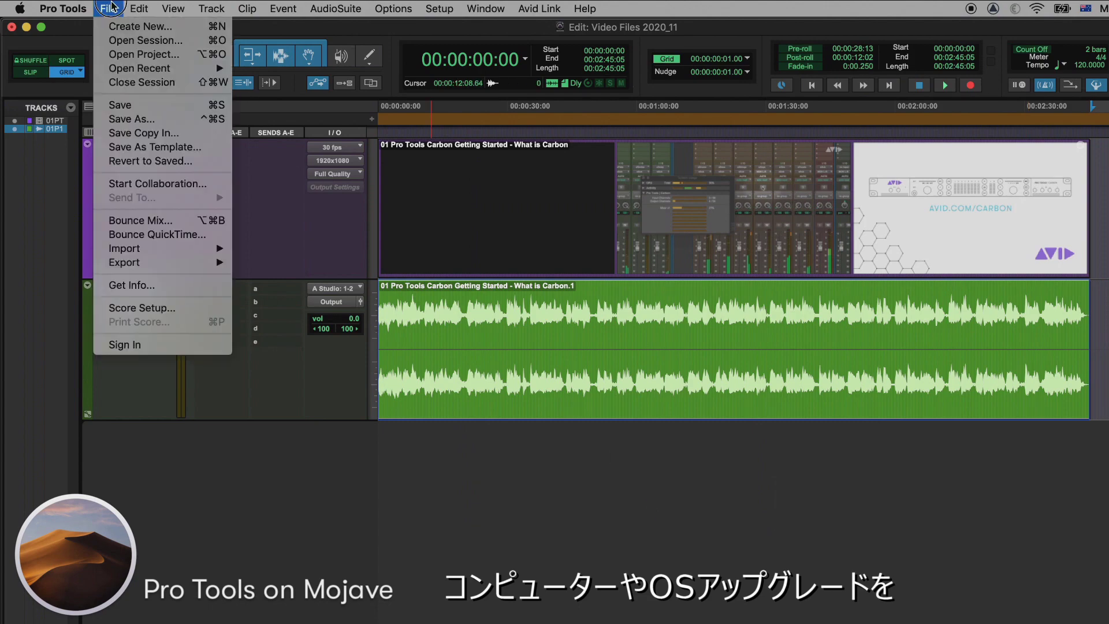
left_click(149, 238)
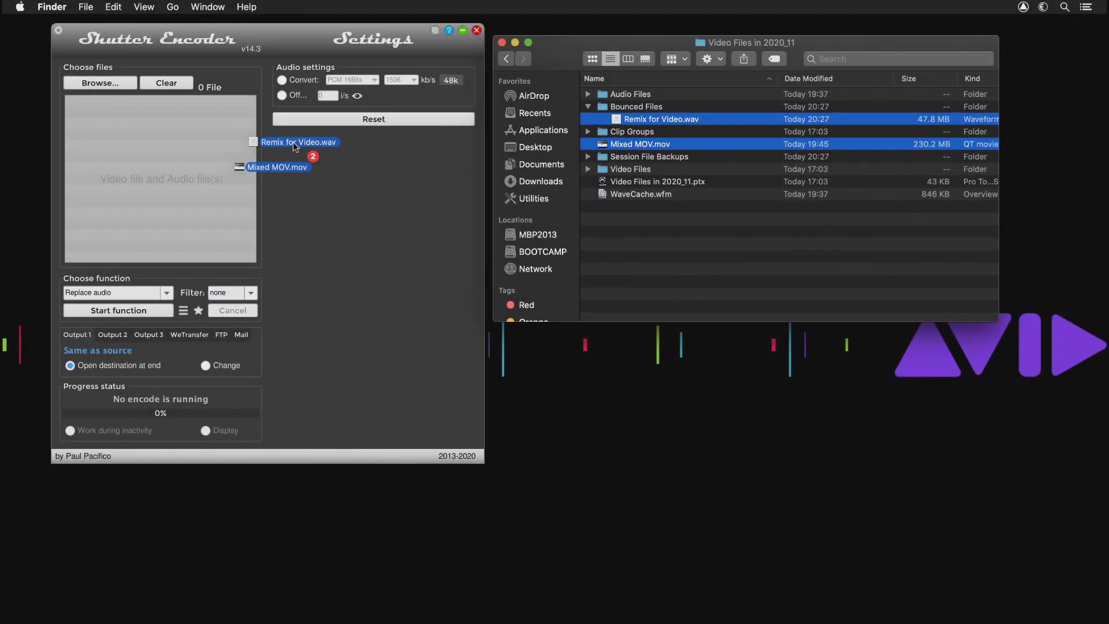
Step: Load Mixed MOV.mov and Remix for Video.wav into Shutter Encoder and run Replace audio
left_click_drag(285, 149, 190, 159)
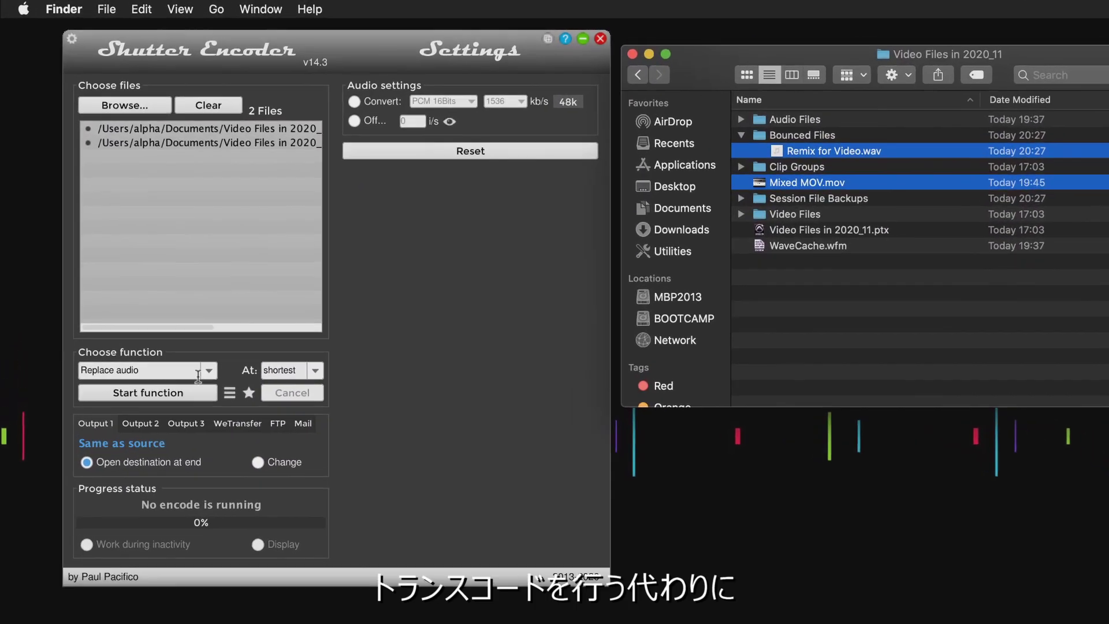
left_click(167, 292)
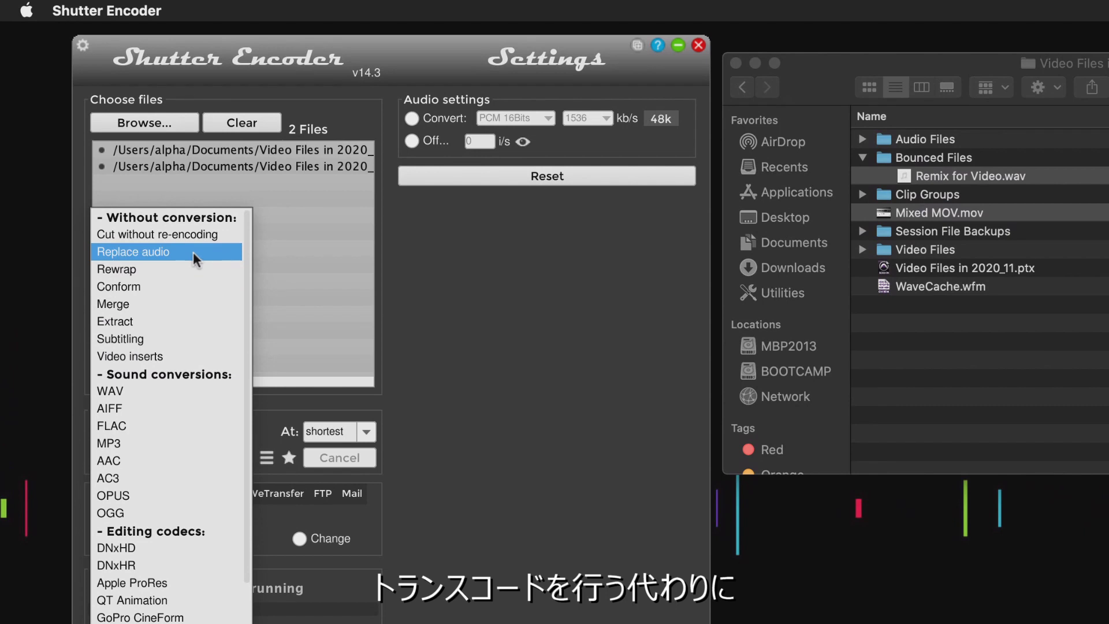
left_click(187, 241)
left_click(178, 459)
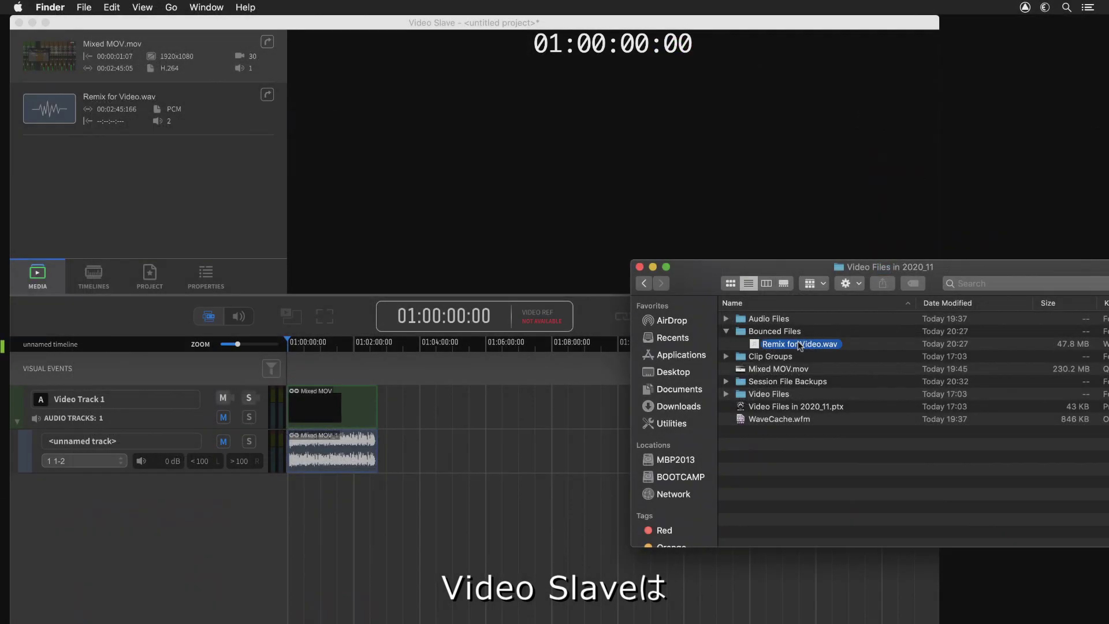
Step: Add Remix for Video.wav to the Video Slave timeline on a track named New Mix
left_click_drag(792, 272, 323, 496)
left_click(347, 507)
double_click(132, 486)
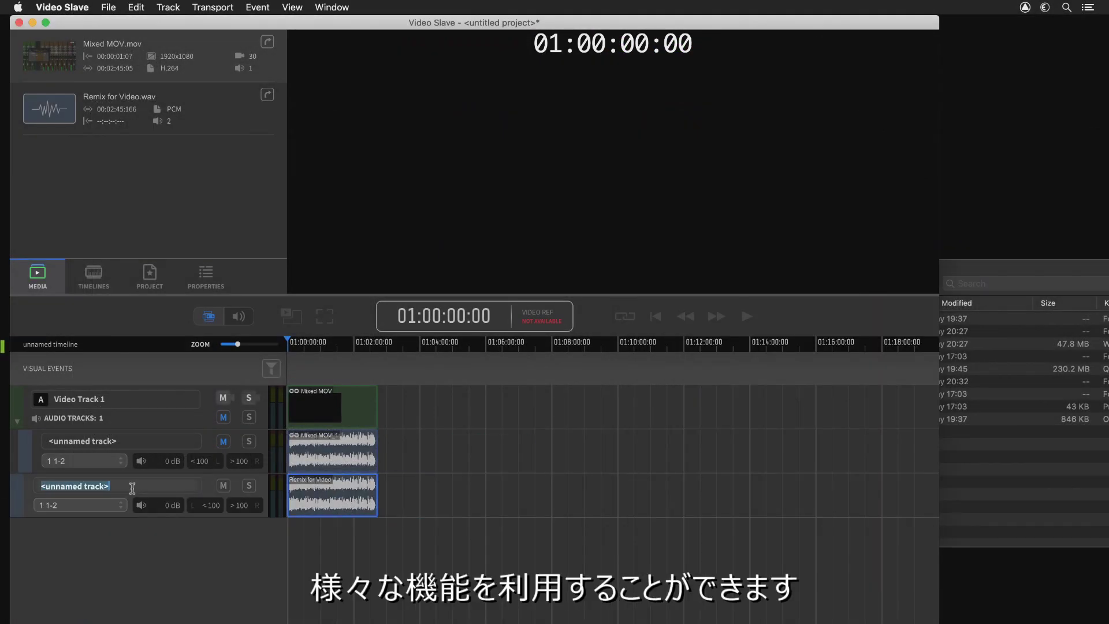
type("New Mix")
key("Return")
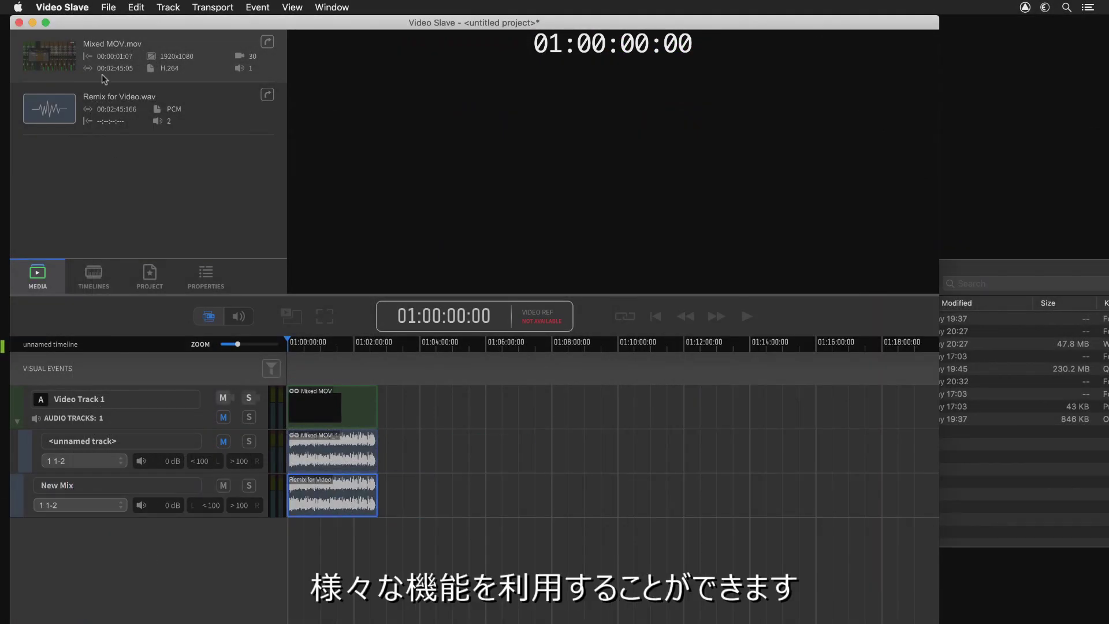
Step: Export the timeline as an H.264 movie named New Mix with only the New Mix track
left_click(109, 7)
left_click(121, 154)
left_click(432, 238)
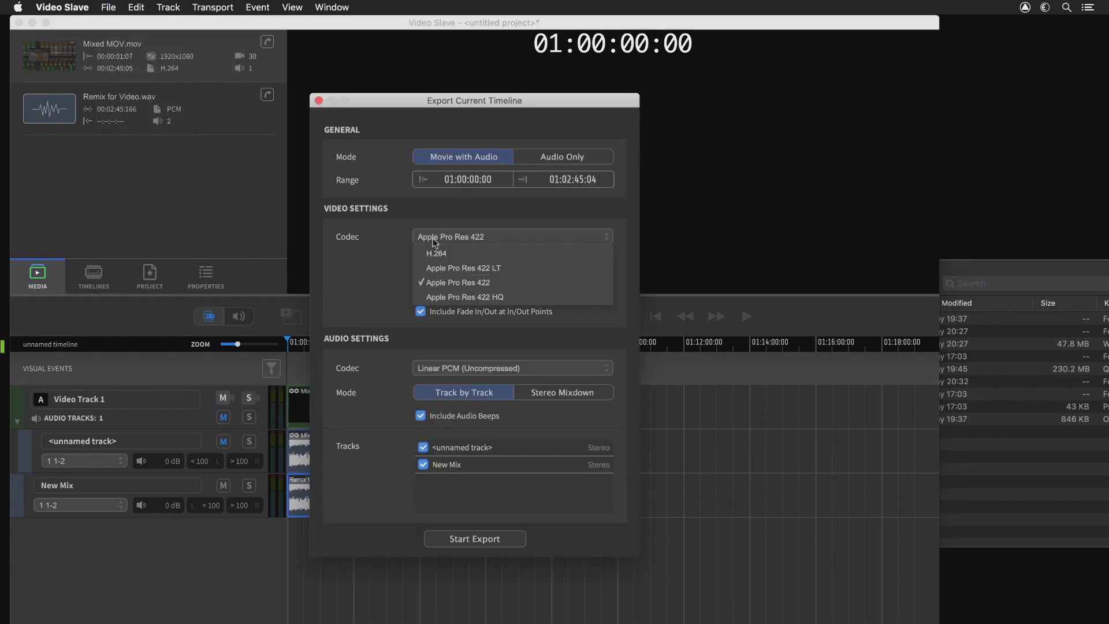
left_click(447, 252)
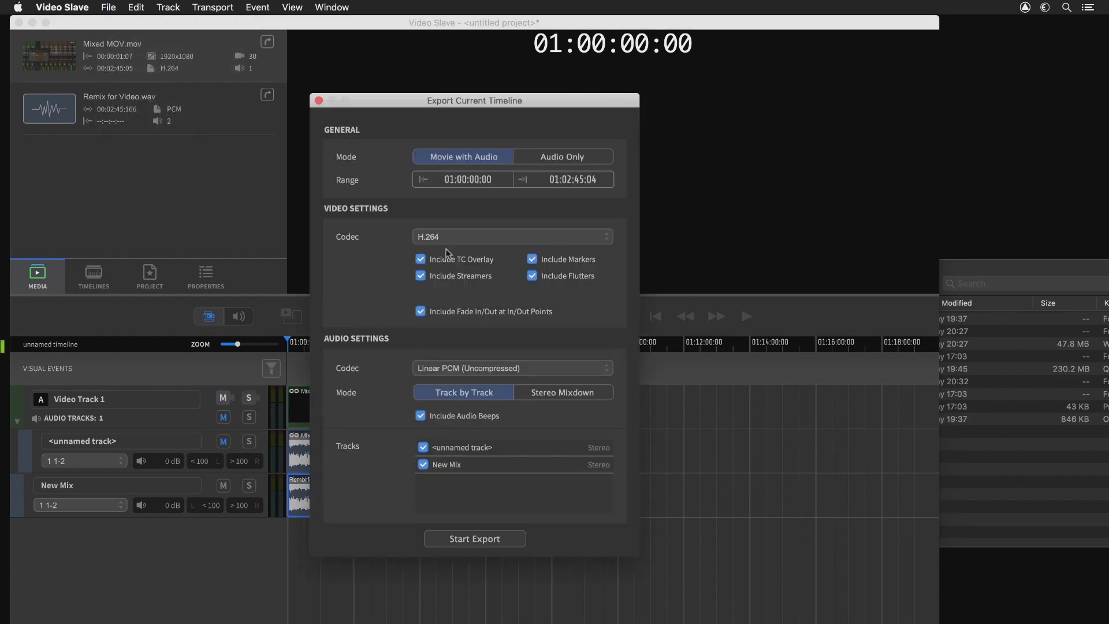
left_click(423, 447)
left_click(466, 538)
type("New Mix")
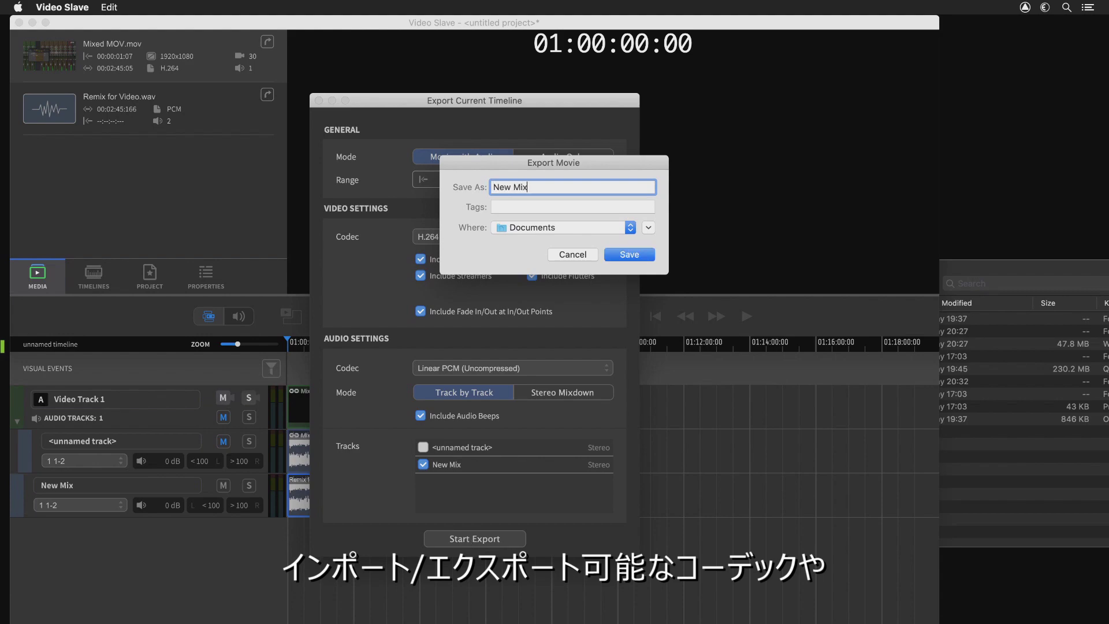
key("Return")
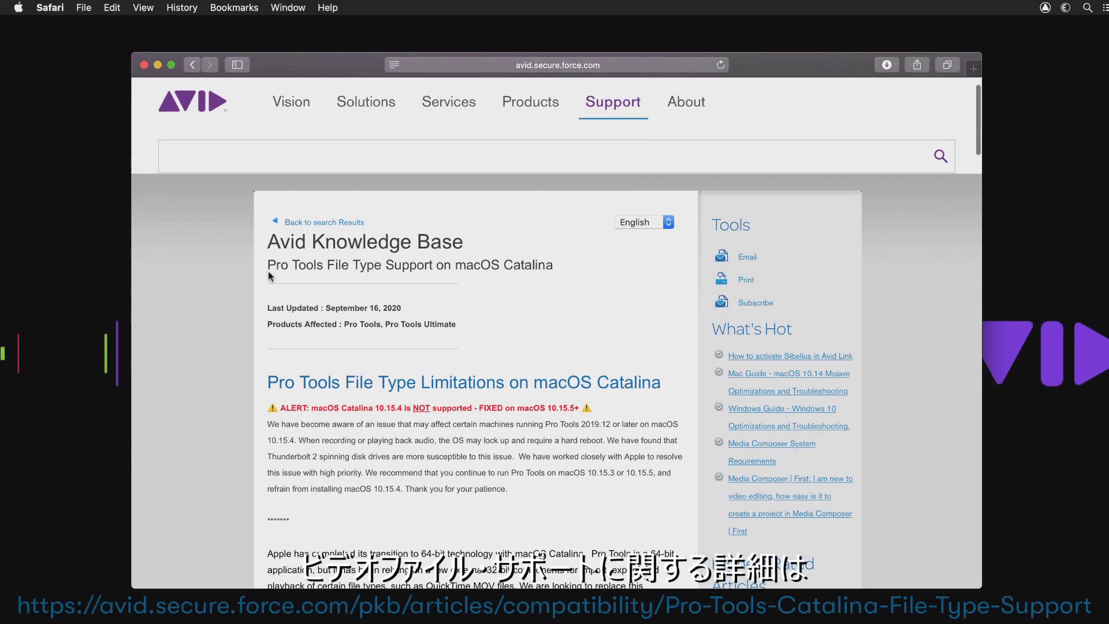
Step: Scroll the Catalina file type support article down to Alternative Workflow Solutions
scroll(269, 278, "down", 5)
scroll(269, 277, "down", 10)
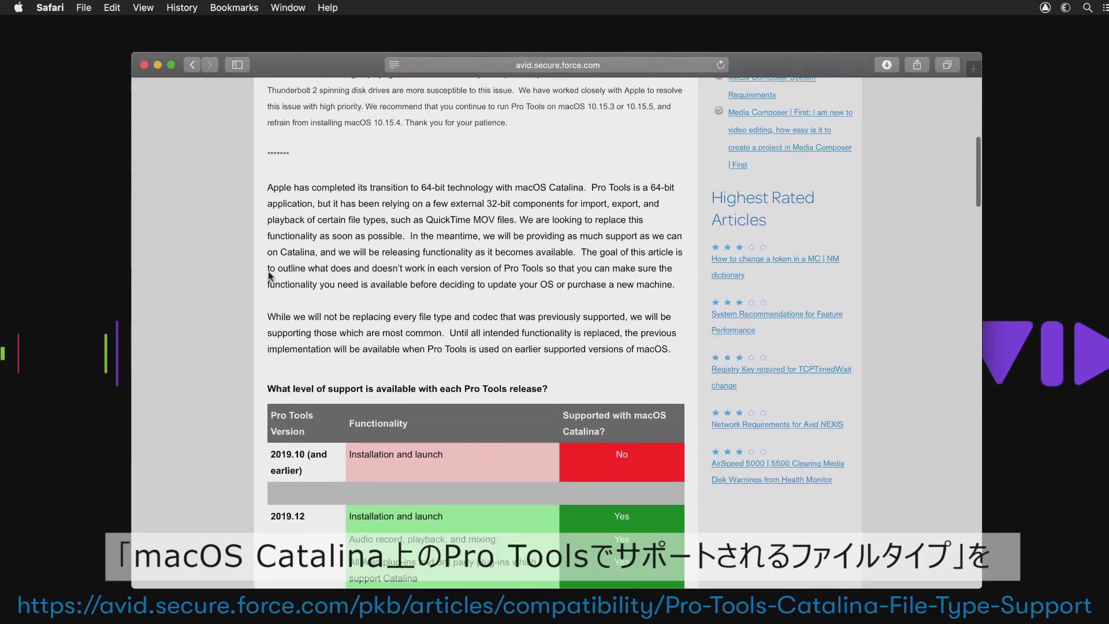
scroll(268, 276, "down", 15)
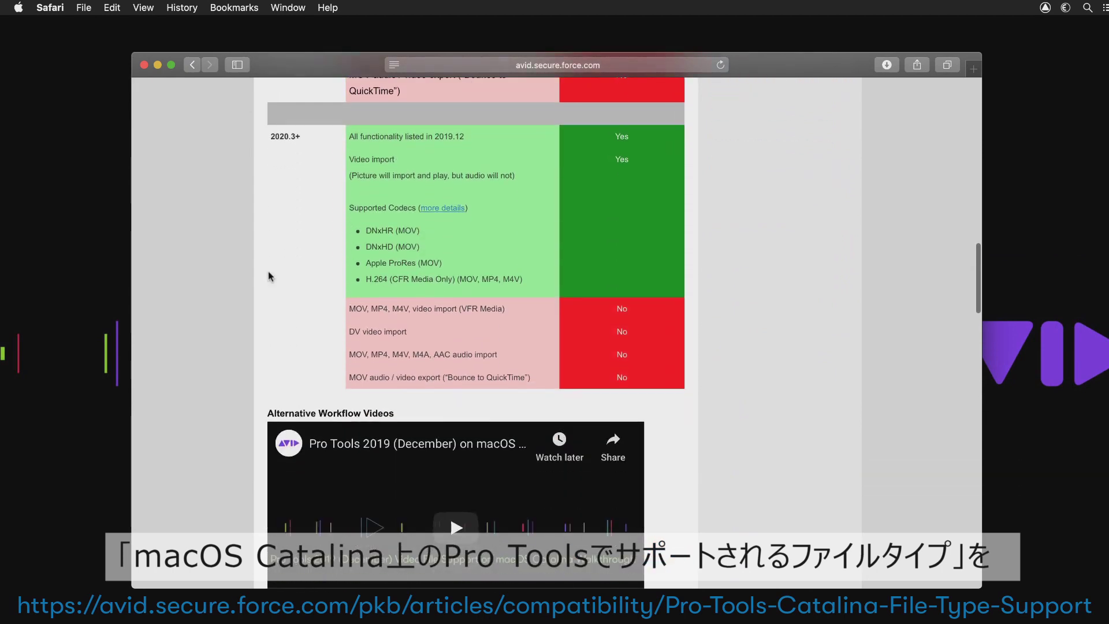
scroll(271, 277, "down", 3)
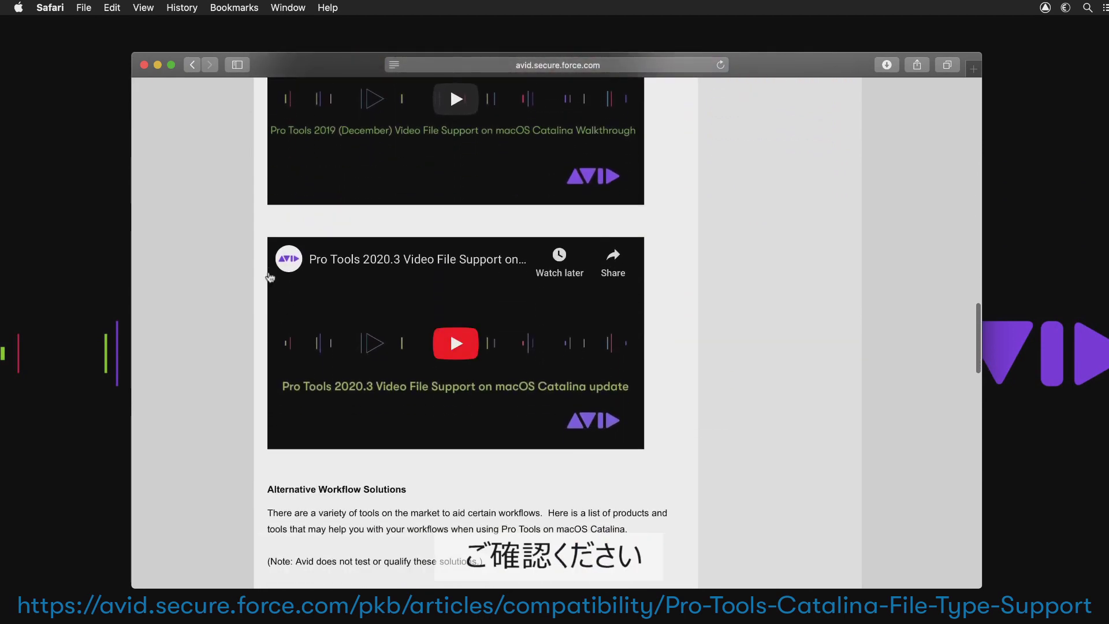